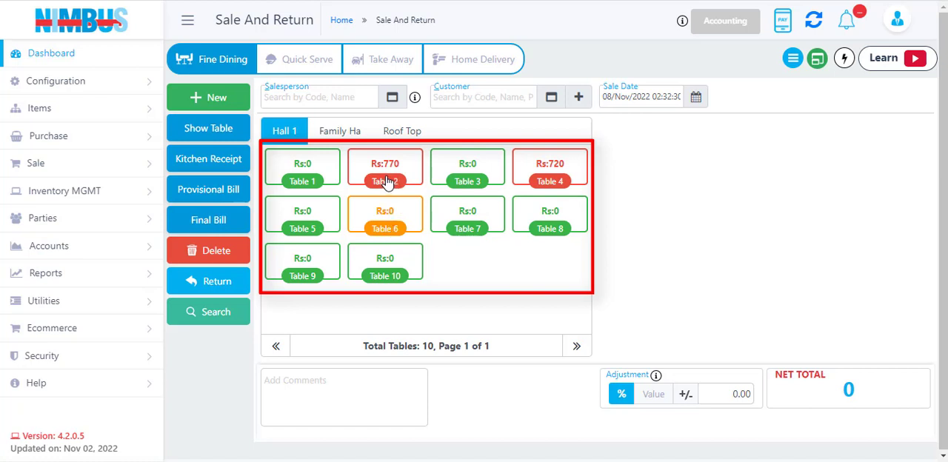
Create an order for Table 1 with one Chocolate Brownie and one Club Sandwich, and save it as a kitchen receipt without printing.
left_click(302, 181)
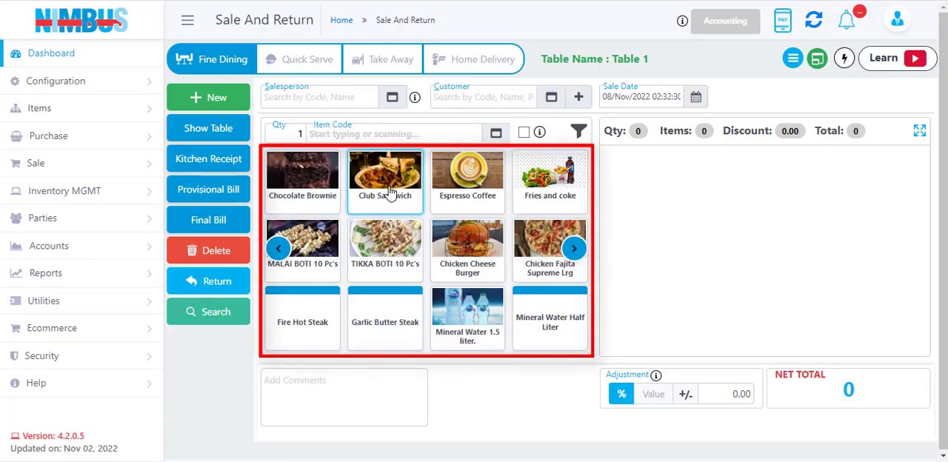
left_click(574, 248)
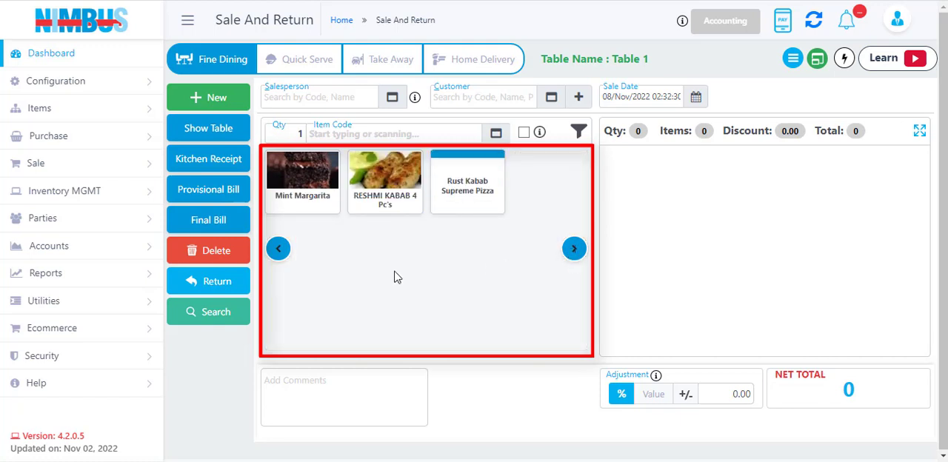
left_click(278, 248)
left_click(315, 186)
left_click(396, 183)
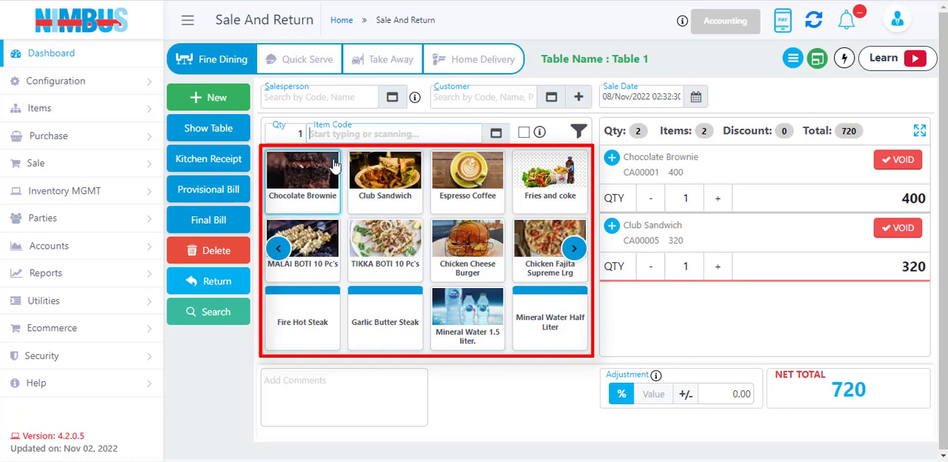
left_click(210, 164)
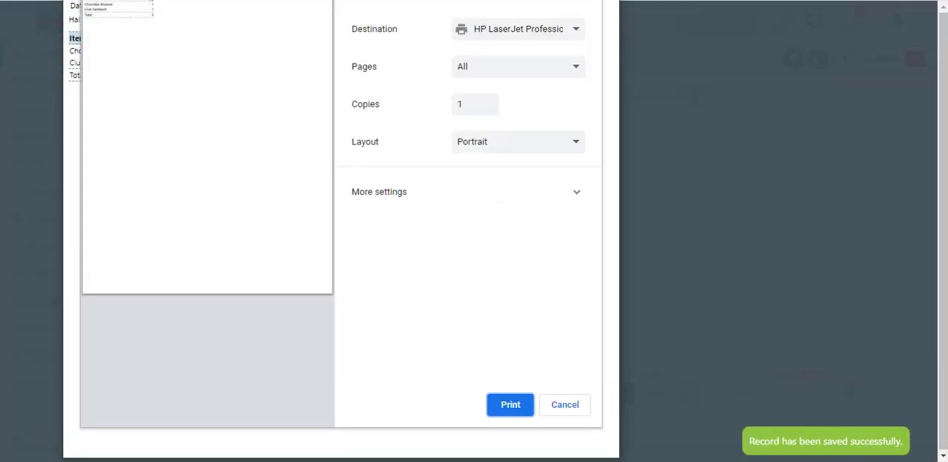
key("Escape")
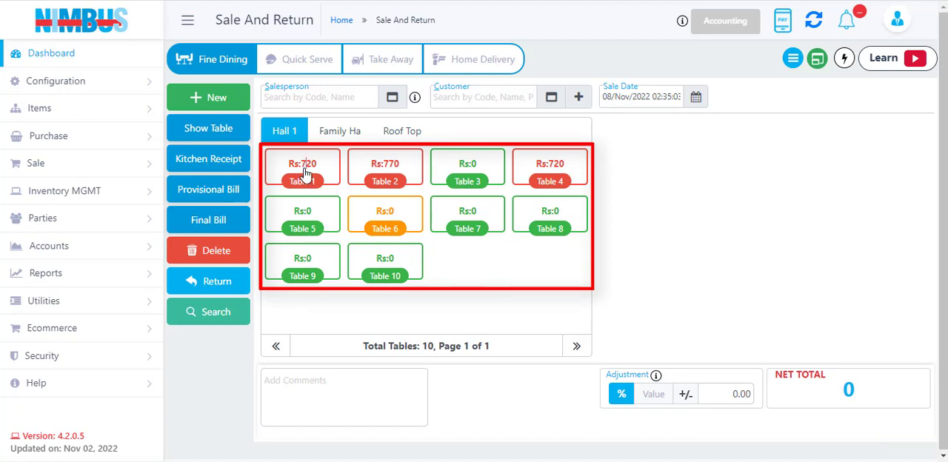
Add one Espresso Coffee to Table 1's open order and issue an updated kitchen receipt.
left_click(305, 172)
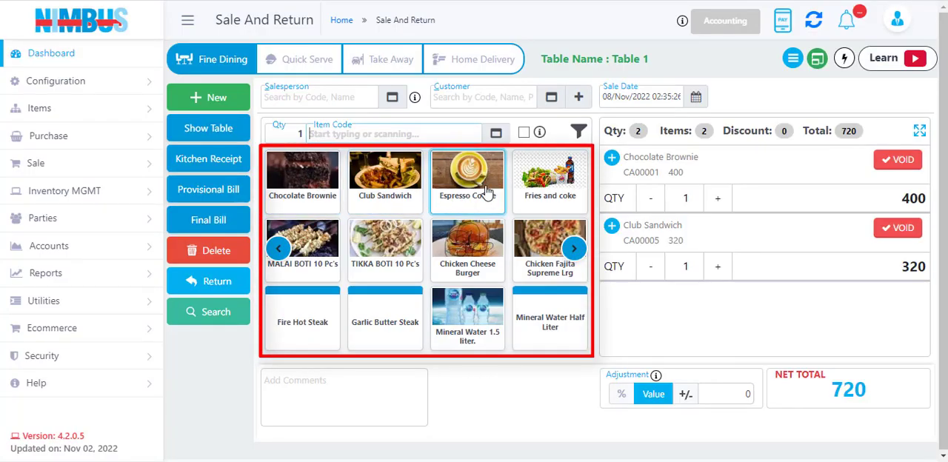
left_click(486, 188)
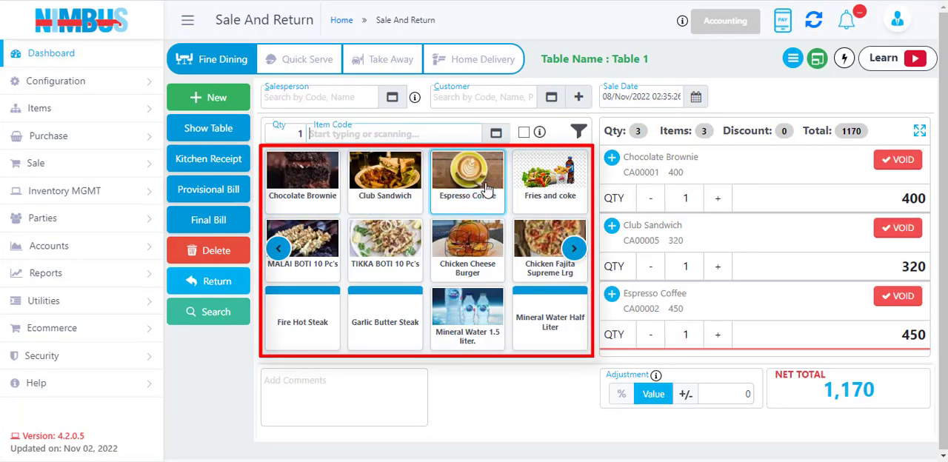
left_click(211, 161)
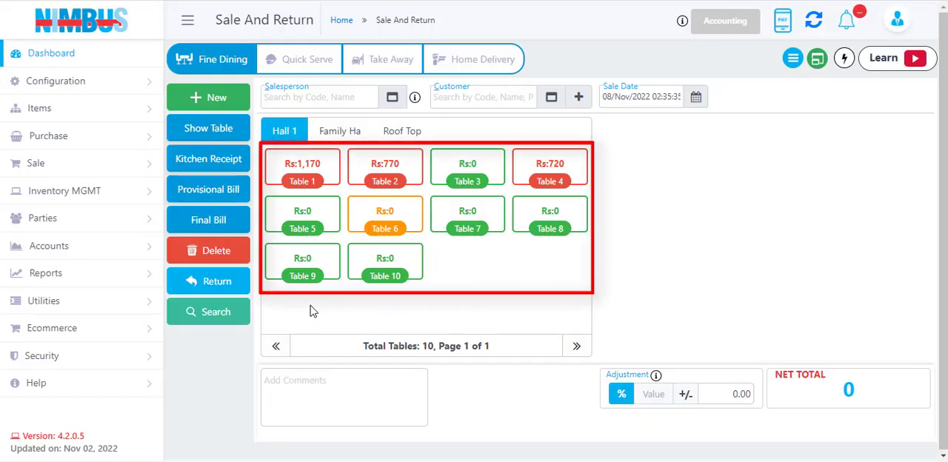
Issue Table 1's provisional bill and settle its final bill in cash with 1,200 tendered.
left_click(300, 182)
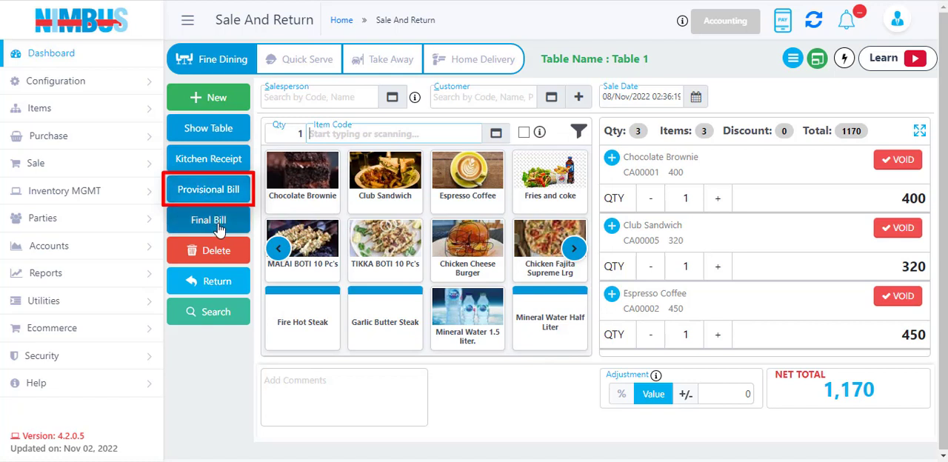
left_click(204, 191)
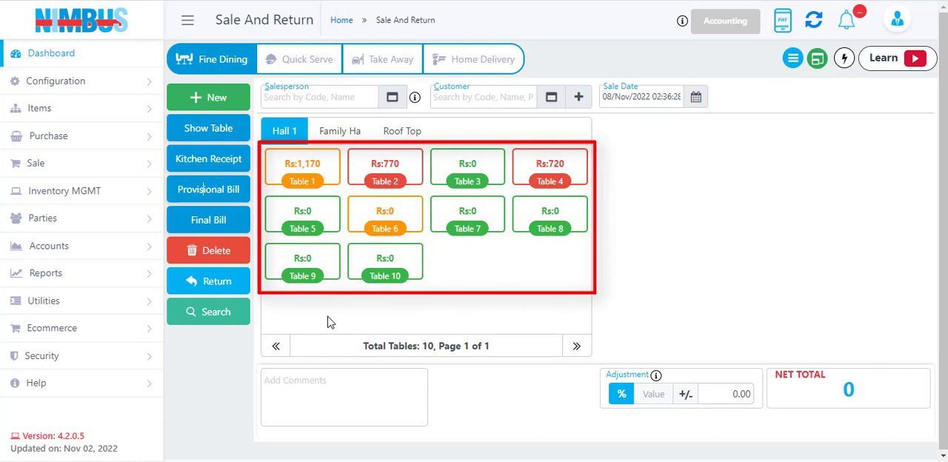
left_click(295, 182)
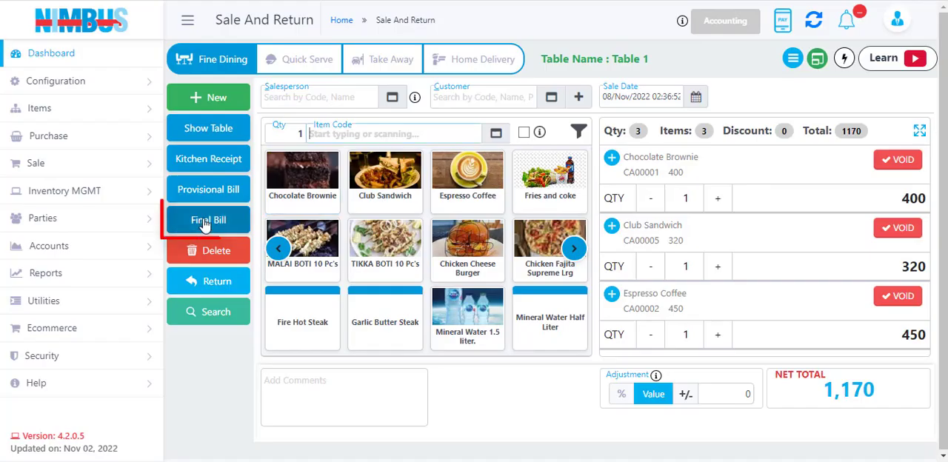
left_click(205, 222)
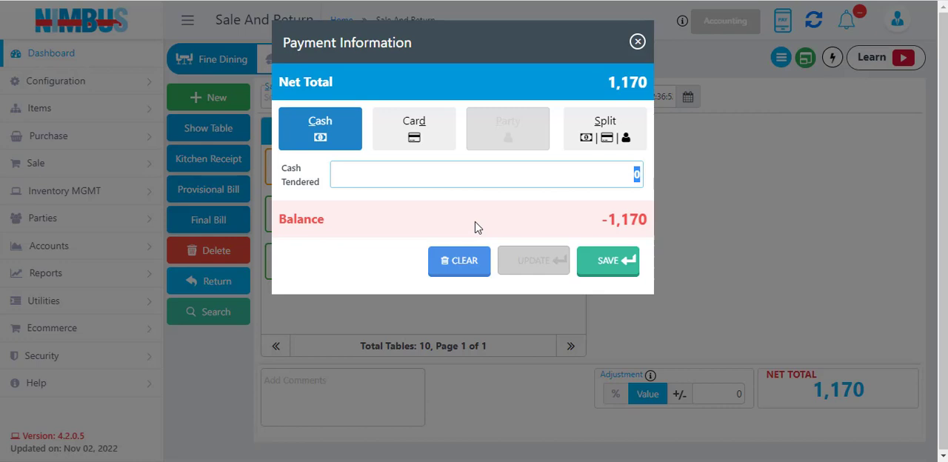
type("1200")
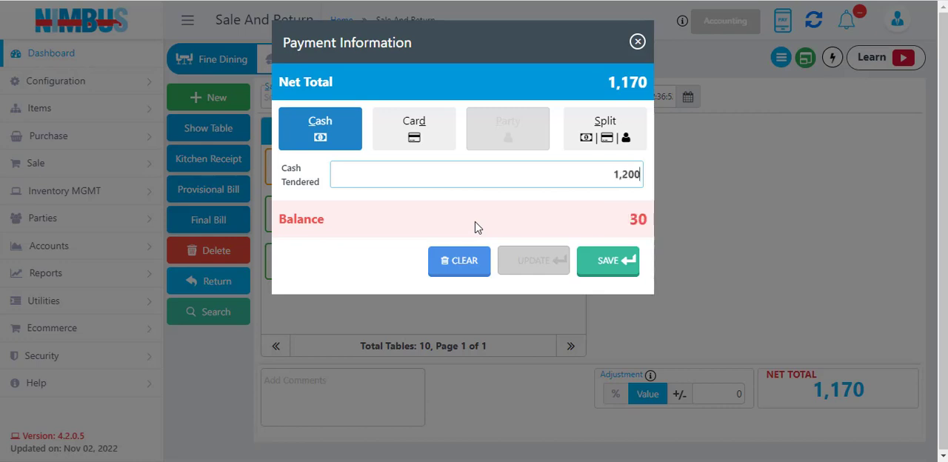
key("Return")
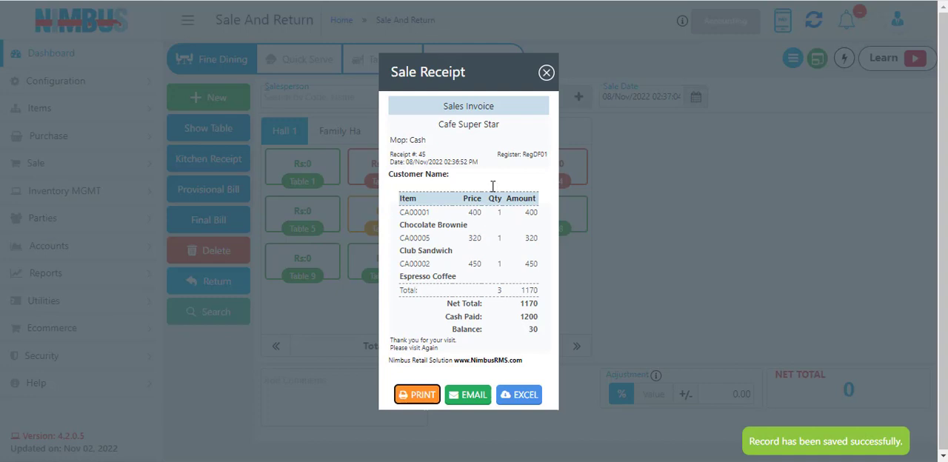
left_click(545, 73)
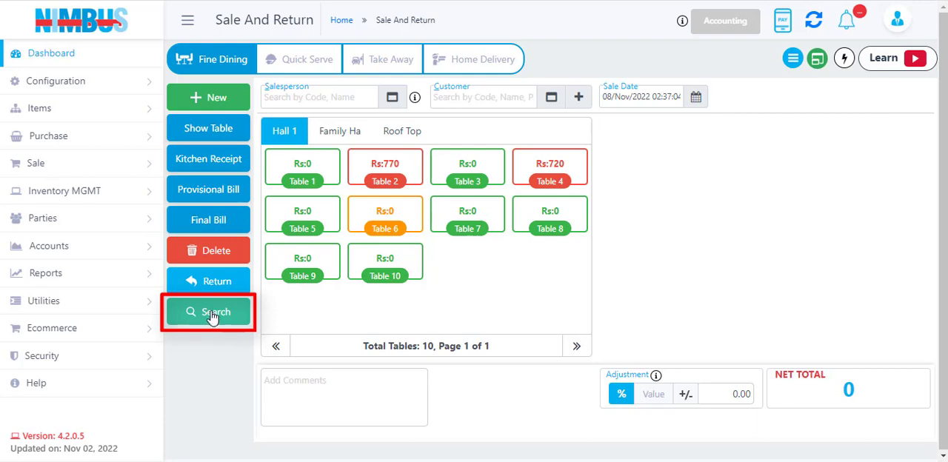
Search the sales receipts of register RegDF01 and open the most recent one for editing.
left_click(211, 314)
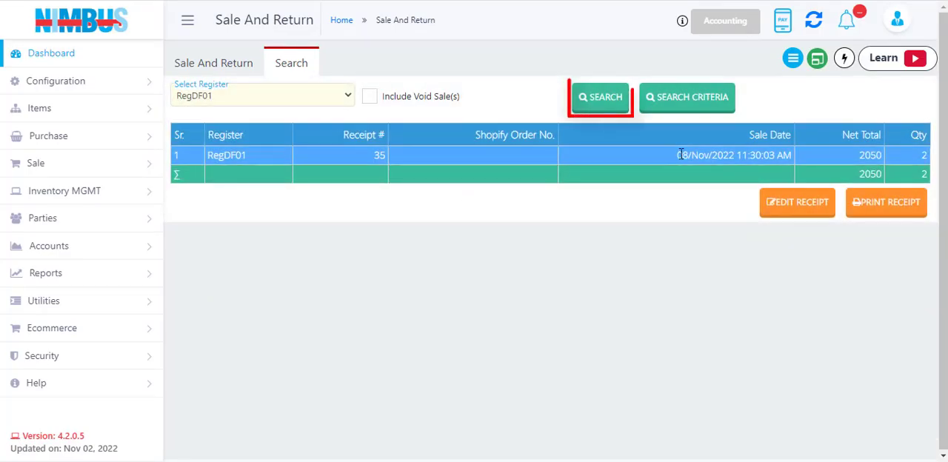
left_click(603, 98)
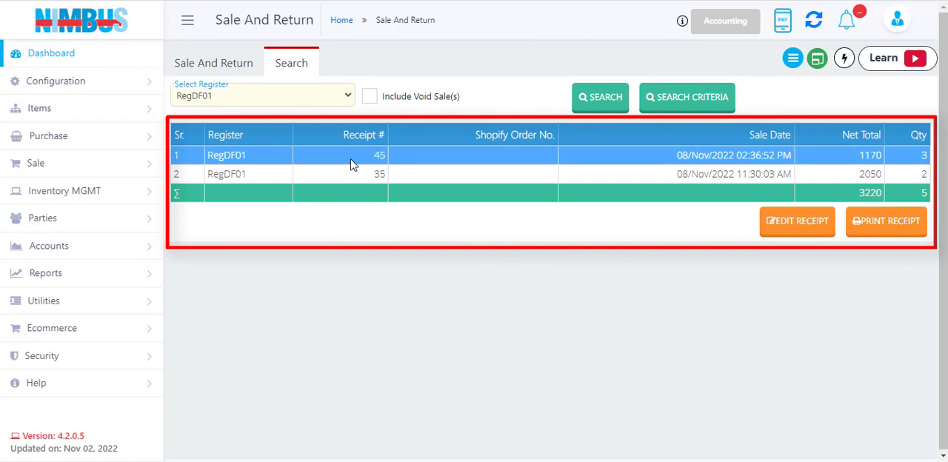
left_click(794, 232)
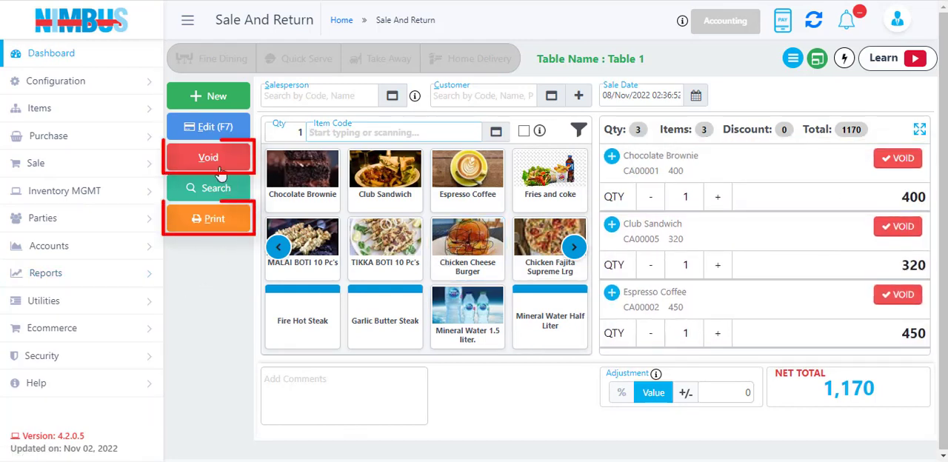
Leave the opened receipt by starting a new sale, and delete Table 2's pending order.
left_click(213, 99)
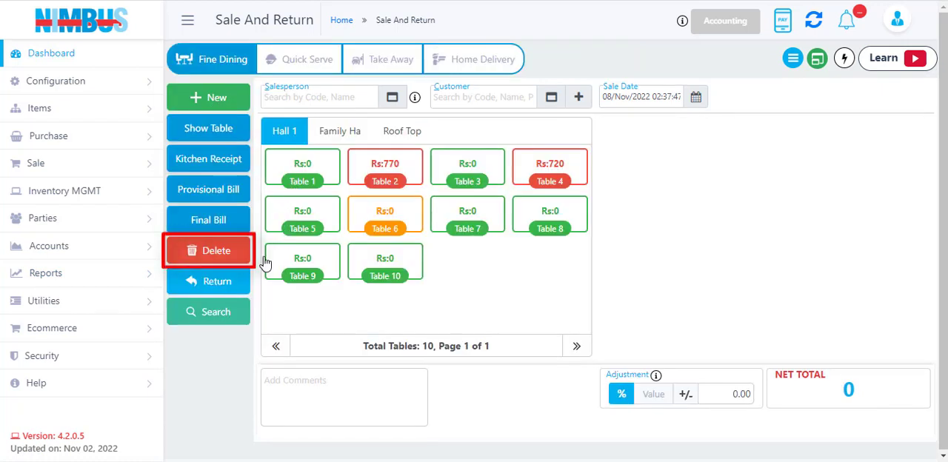
left_click(377, 180)
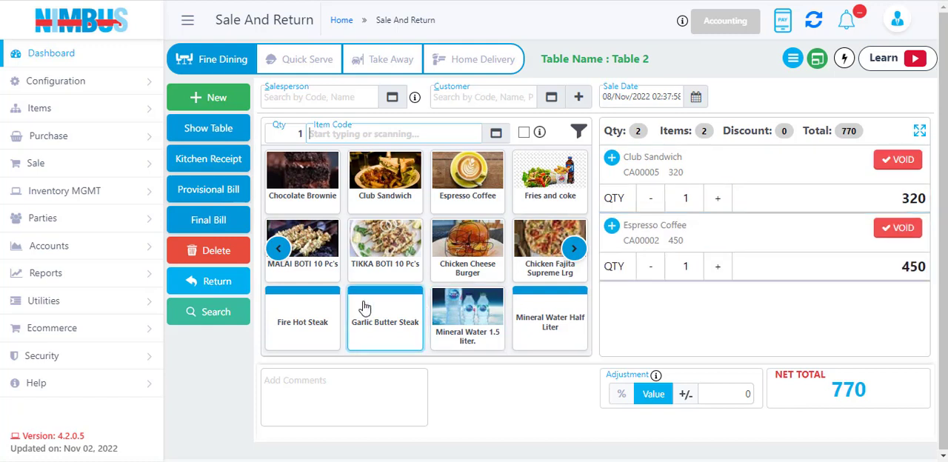
left_click(209, 252)
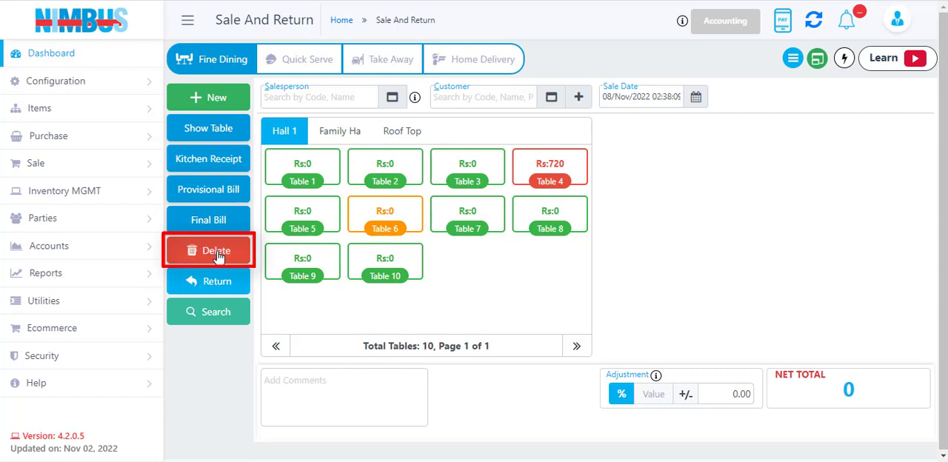
Create an order for Table 1 with one Club Sandwich and one Chocolate Brownie, and issue its kitchen receipt.
left_click(300, 170)
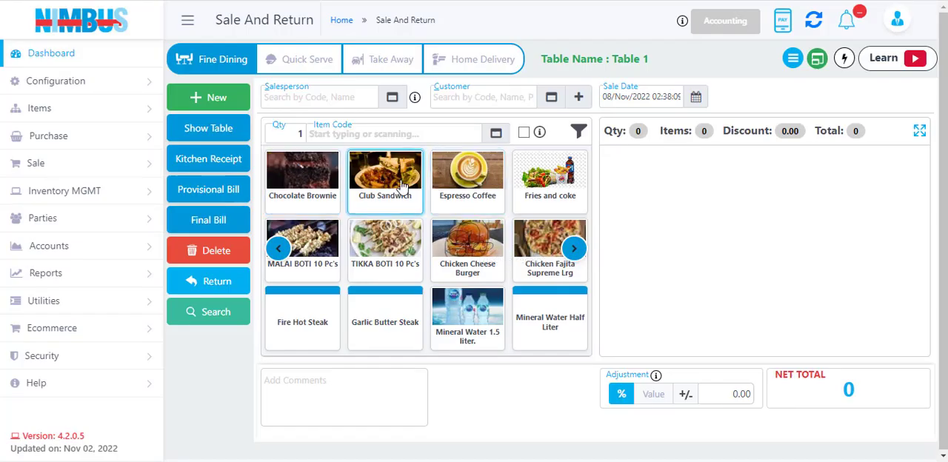
left_click(382, 190)
left_click(313, 186)
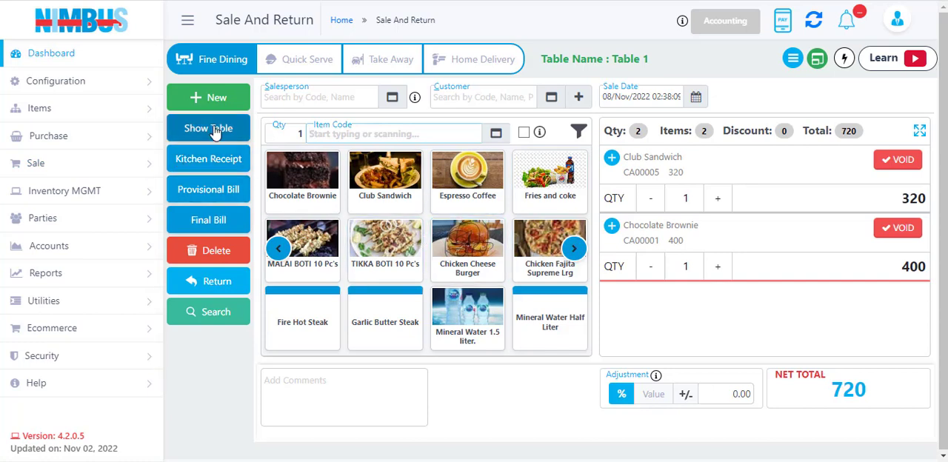
left_click(213, 160)
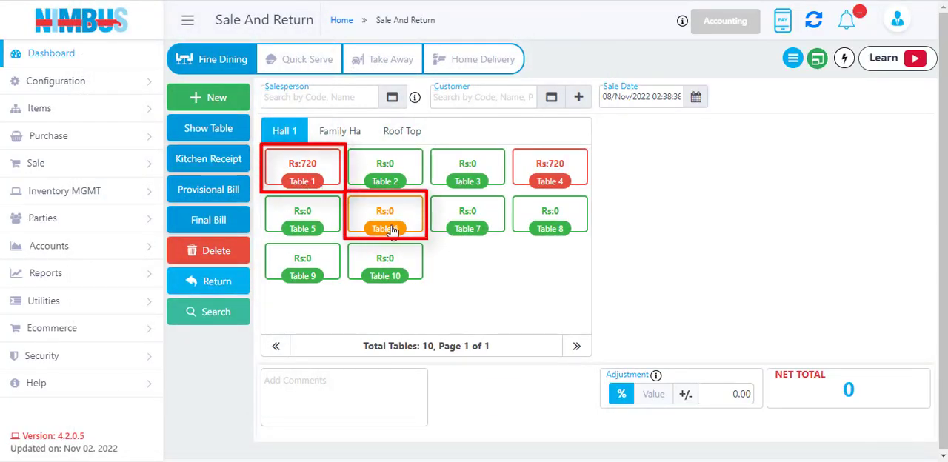
Return one Club Sandwich on Table 1's open order as a quantity of -1 and issue the kitchen receipt.
left_click(310, 179)
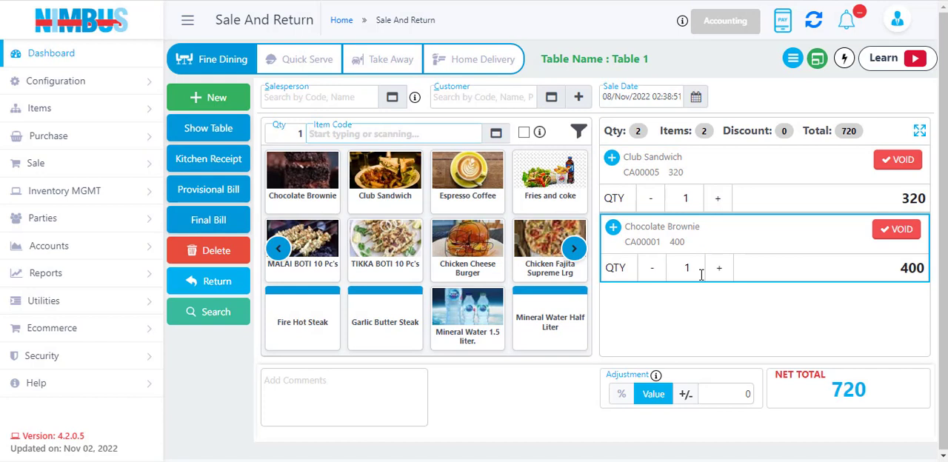
left_click(211, 283)
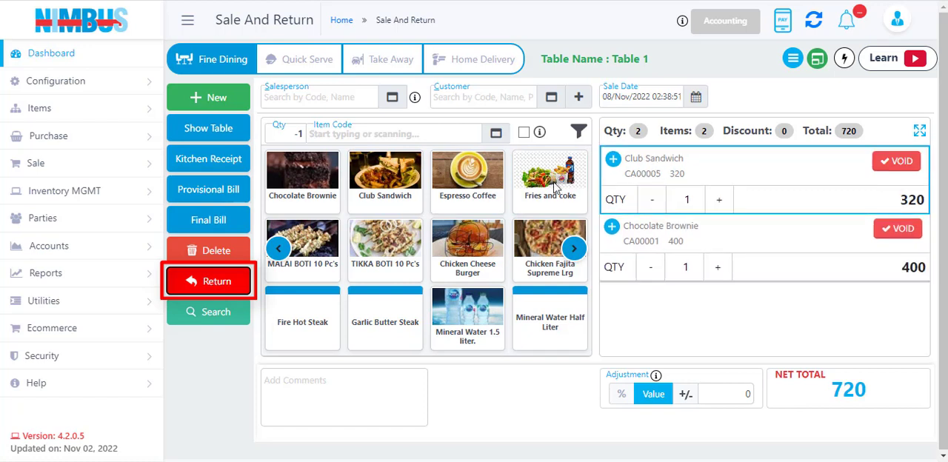
left_click(382, 191)
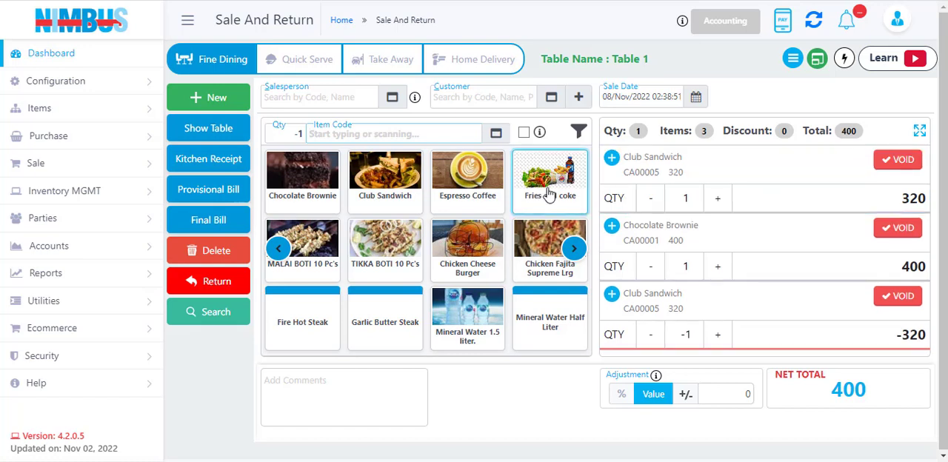
left_click(718, 335)
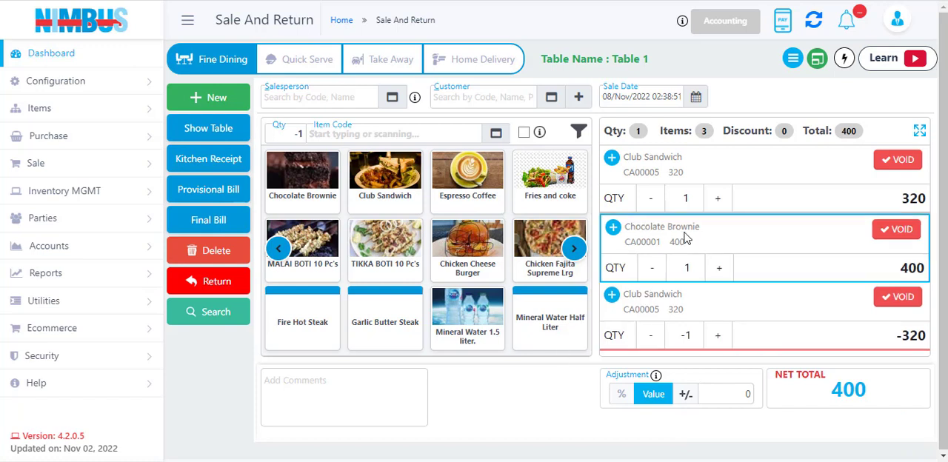
left_click(198, 163)
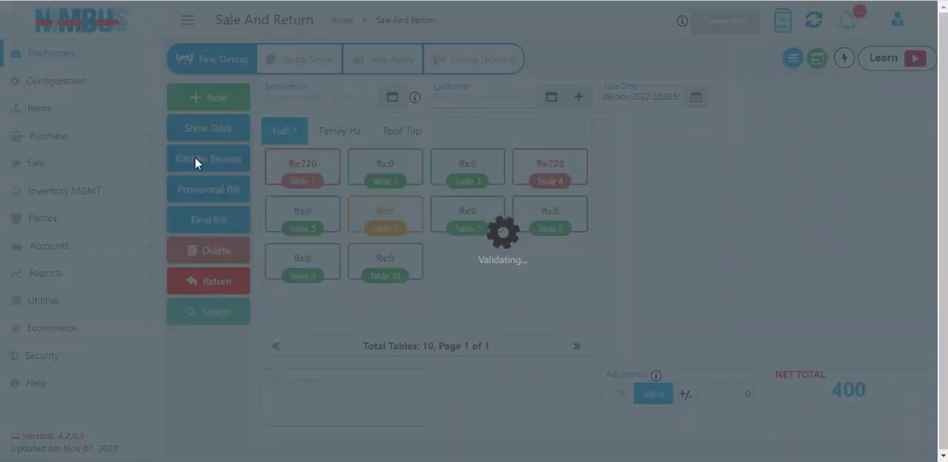